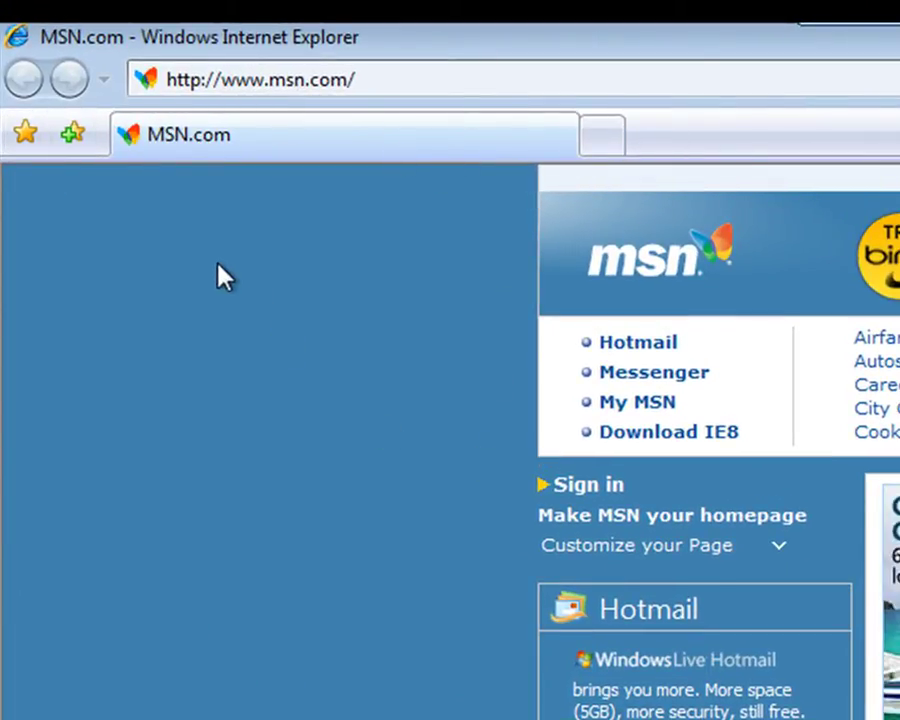
Step: Open the Internet Options of Internet Explorer and move the dialog to the middle of the page
{"action": "key", "text": "alt"}
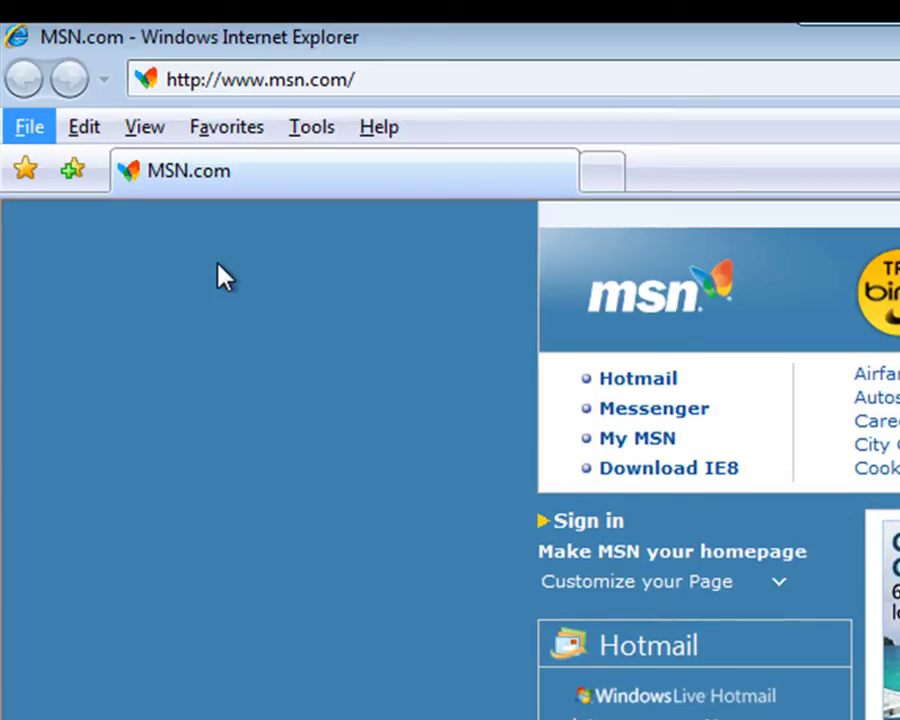
{"action": "left_click", "coordinate": [303, 132]}
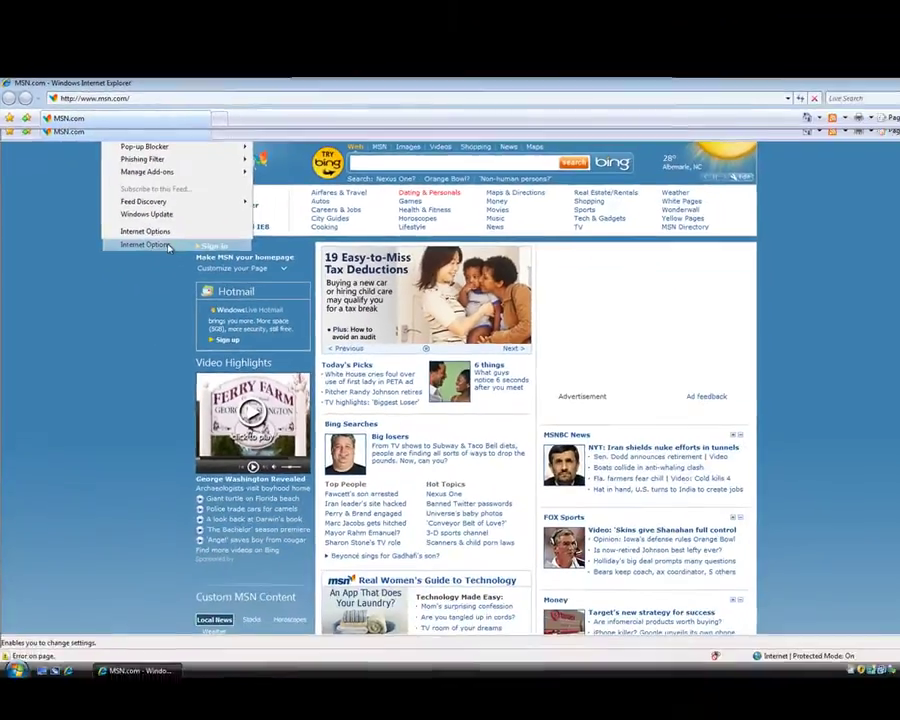
{"action": "left_click", "coordinate": [378, 418]}
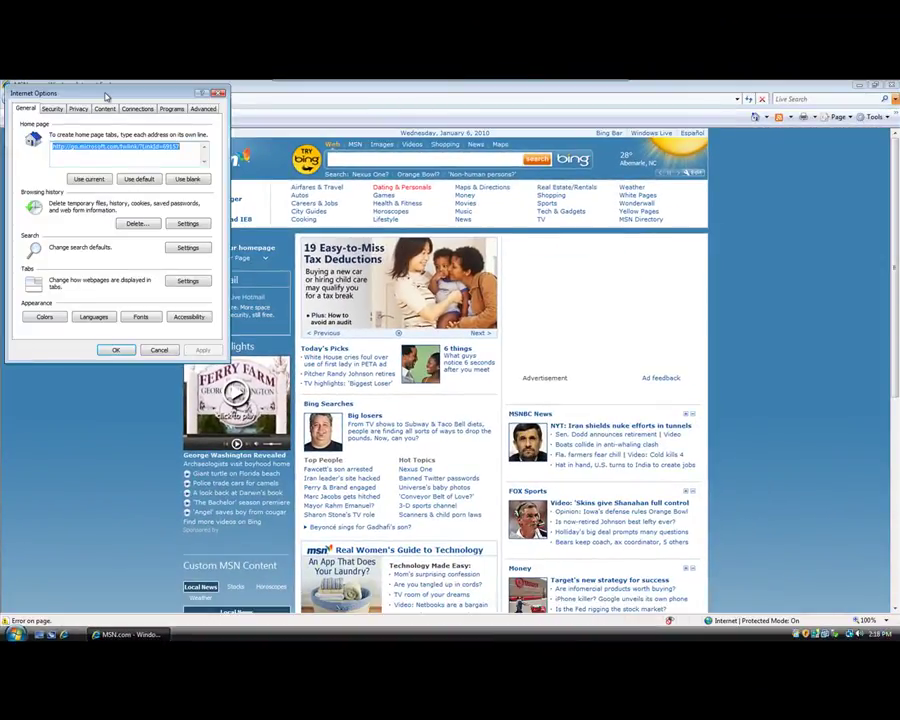
{"action": "left_click_drag", "start_coordinate": [106, 96], "coordinate": [426, 298]}
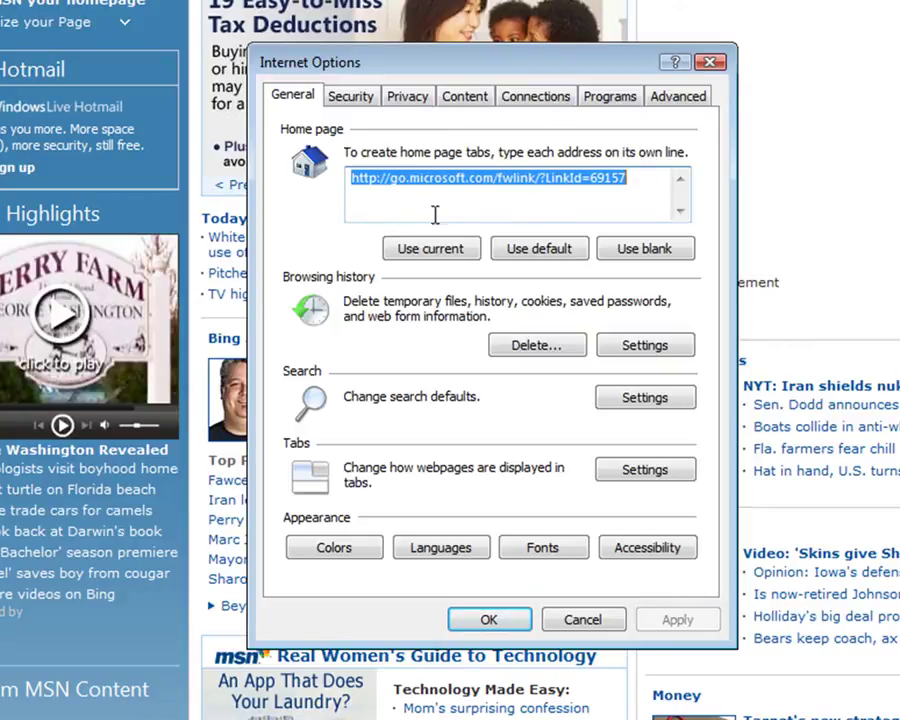
{"action": "key", "text": "Delete"}
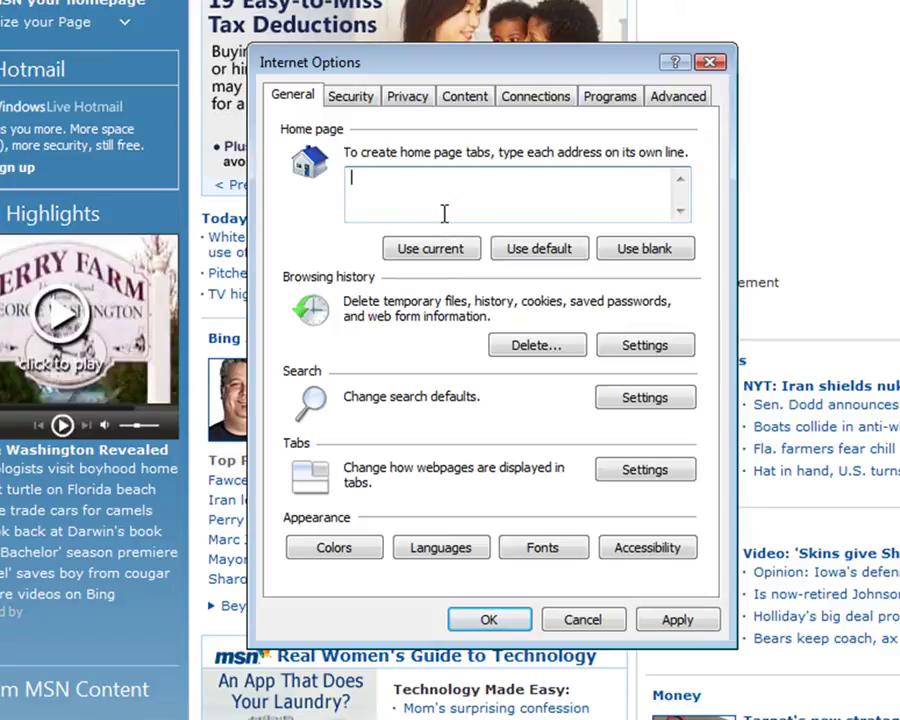
{"action": "type", "text": "www.google.co"}
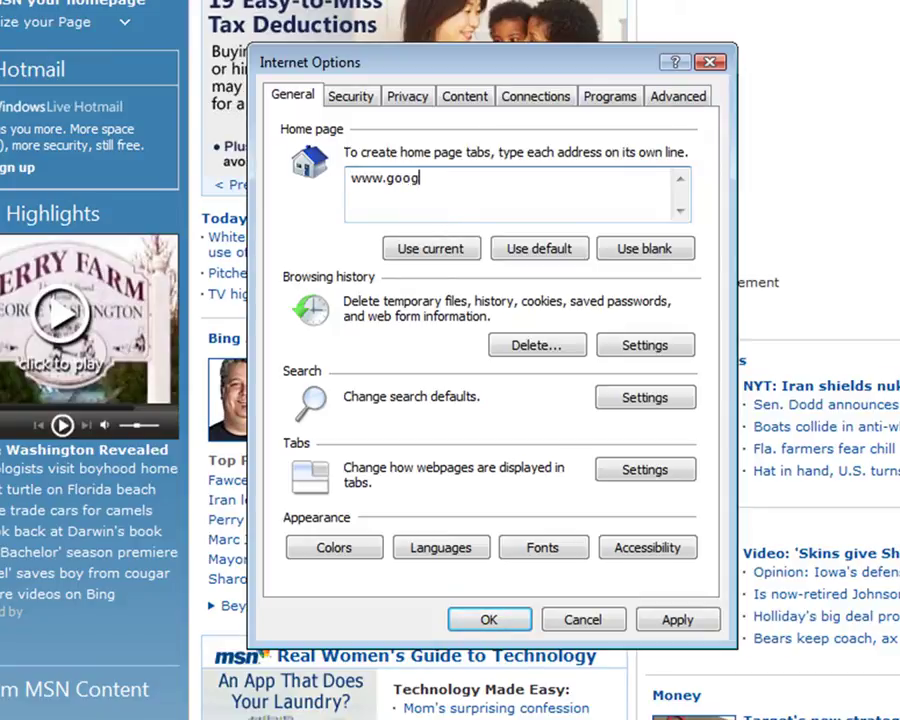
{"action": "type", "text": ".uk"}
{"action": "left_click", "coordinate": [676, 622]}
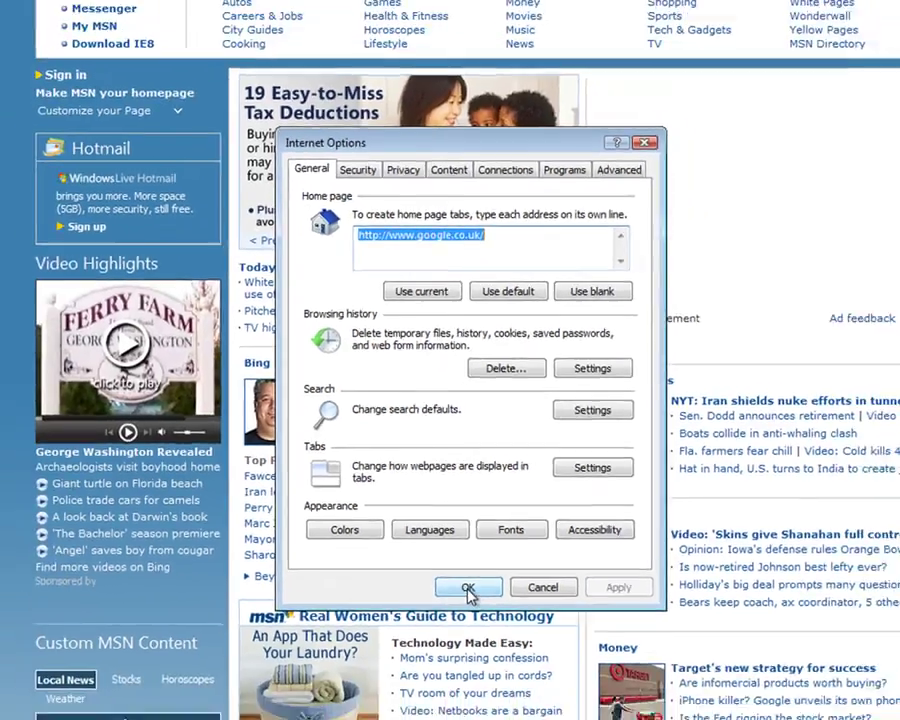
{"action": "left_click", "coordinate": [489, 619]}
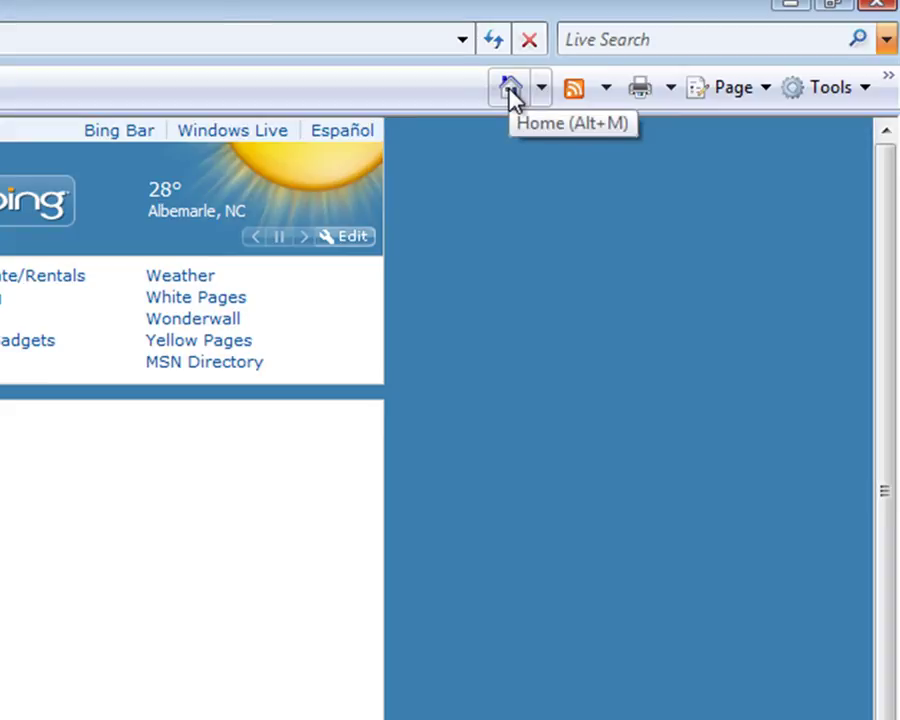
{"action": "left_click", "coordinate": [510, 92]}
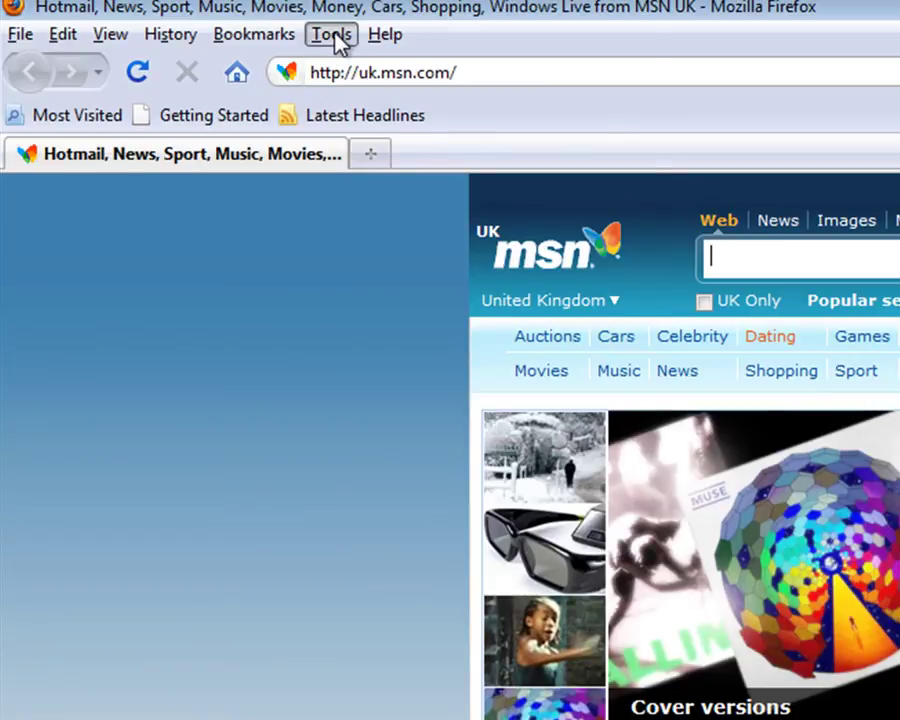
Step: In Mozilla Firefox, open the browser's Options and reposition the dialog over the page
{"action": "left_click", "coordinate": [334, 37]}
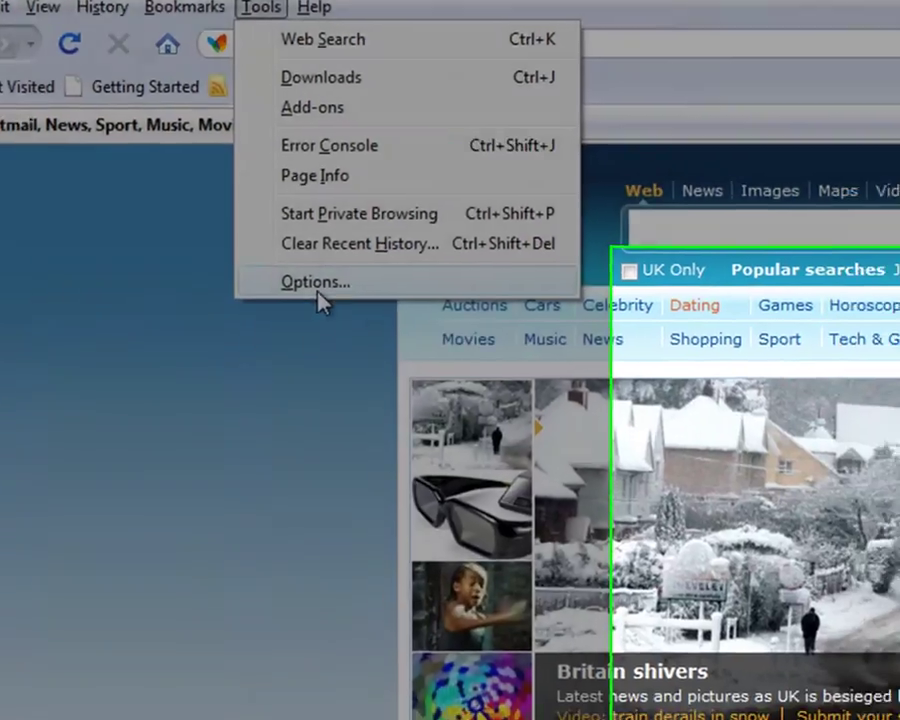
{"action": "left_click", "coordinate": [386, 313]}
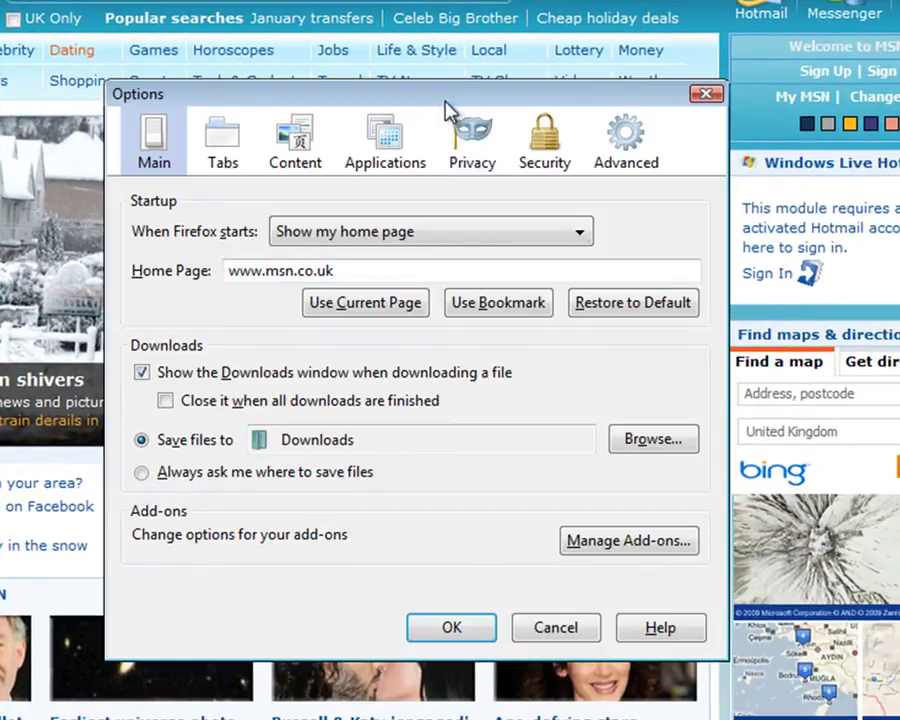
{"action": "left_click_drag", "start_coordinate": [446, 105], "coordinate": [393, 43]}
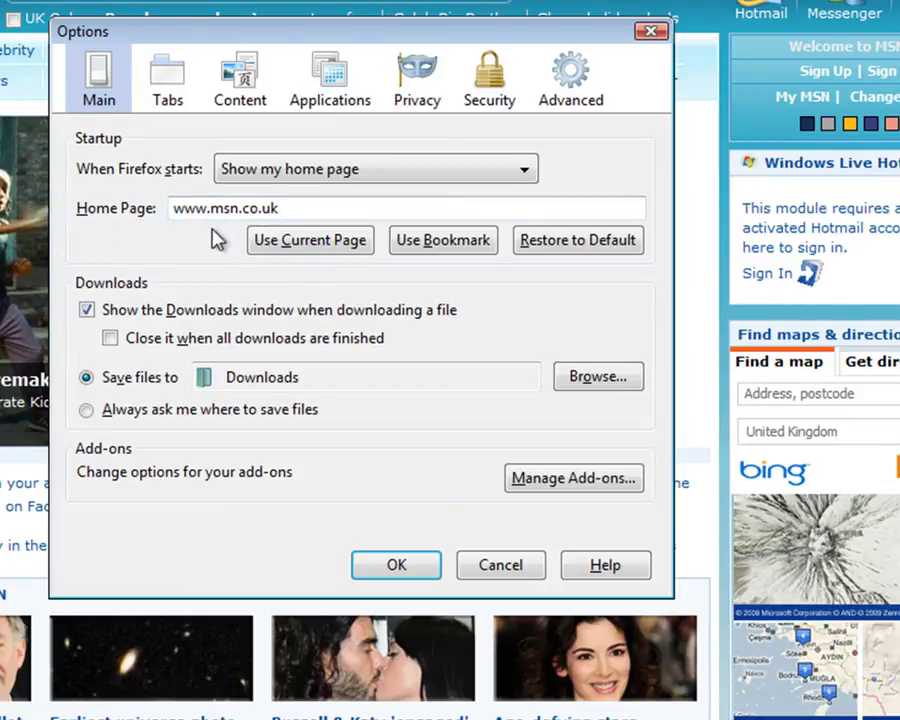
{"action": "left_click", "coordinate": [284, 207]}
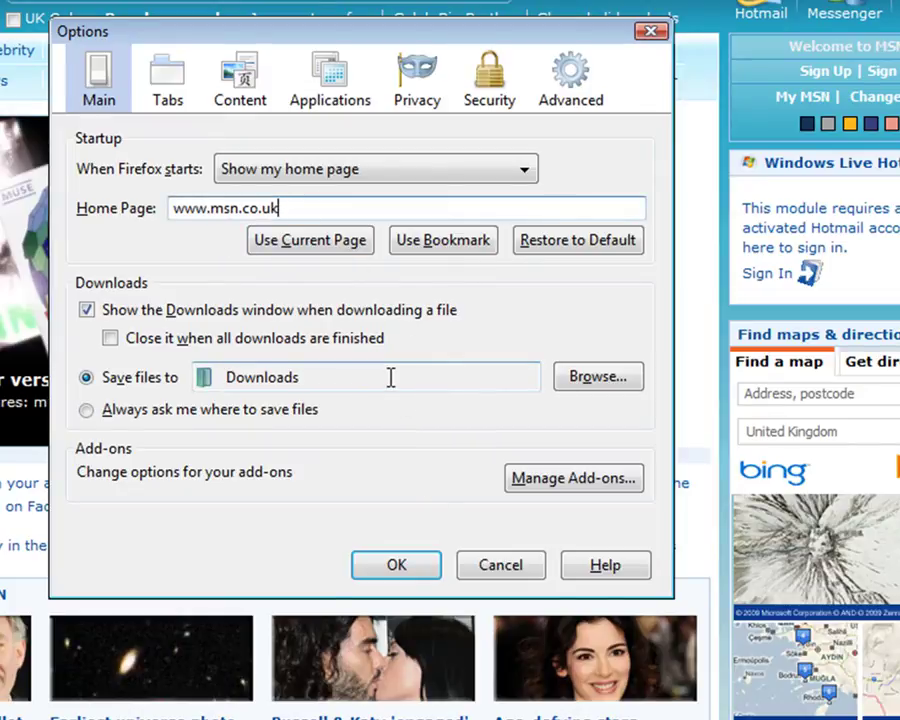
{"action": "key", "text": "BackSpace"}
{"action": "key", "text": "BackSpace"}
{"action": "key", "text": "BackSpace"}
{"action": "key", "text": "BackSpace"}
{"action": "key", "text": "BackSpace"}
{"action": "key", "text": "BackSpace"}
{"action": "key", "text": "BackSpace"}
{"action": "key", "text": "BackSpace"}
{"action": "key", "text": "BackSpace"}
{"action": "key", "text": "BackSpace"}
{"action": "key", "text": "BackSpace"}
{"action": "key", "text": "BackSpace"}
{"action": "key", "text": "BackSpace"}
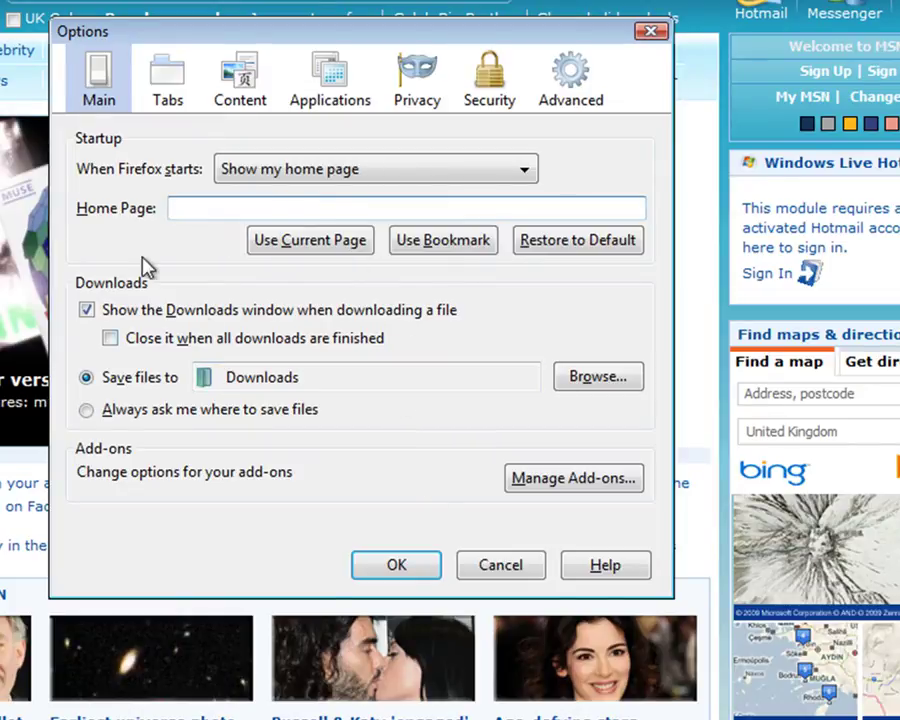
{"action": "right_click", "coordinate": [197, 209]}
{"action": "left_click", "coordinate": [313, 317]}
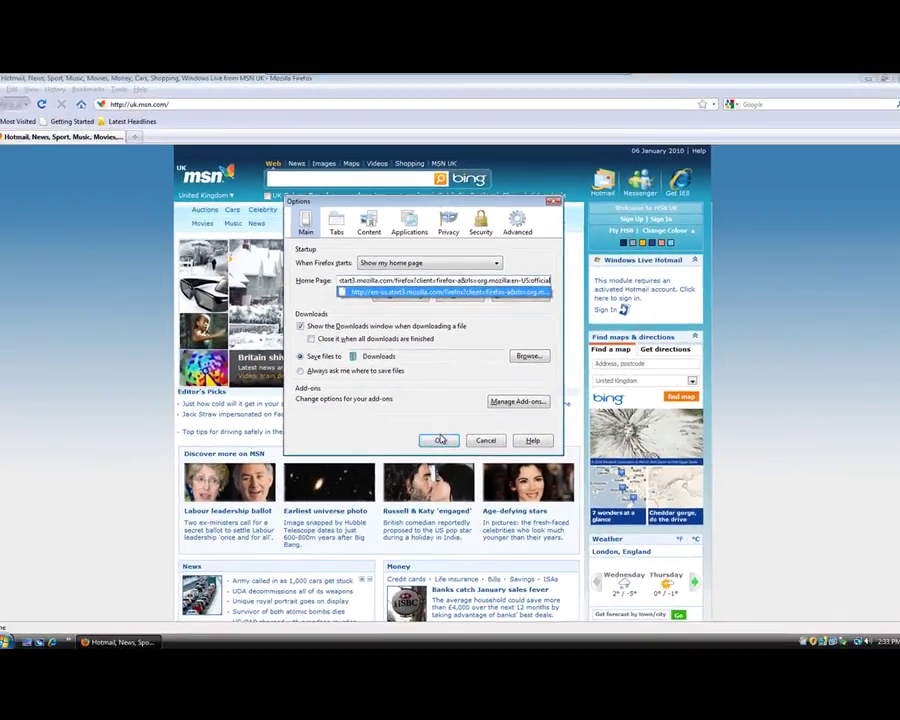
{"action": "left_click", "coordinate": [396, 565]}
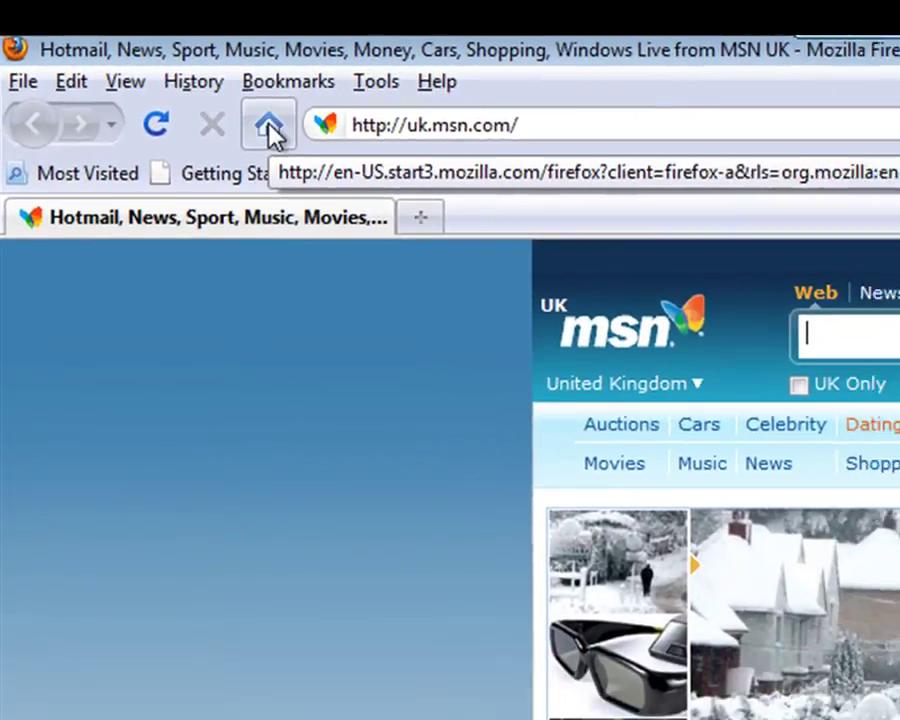
{"action": "left_click", "coordinate": [309, 131]}
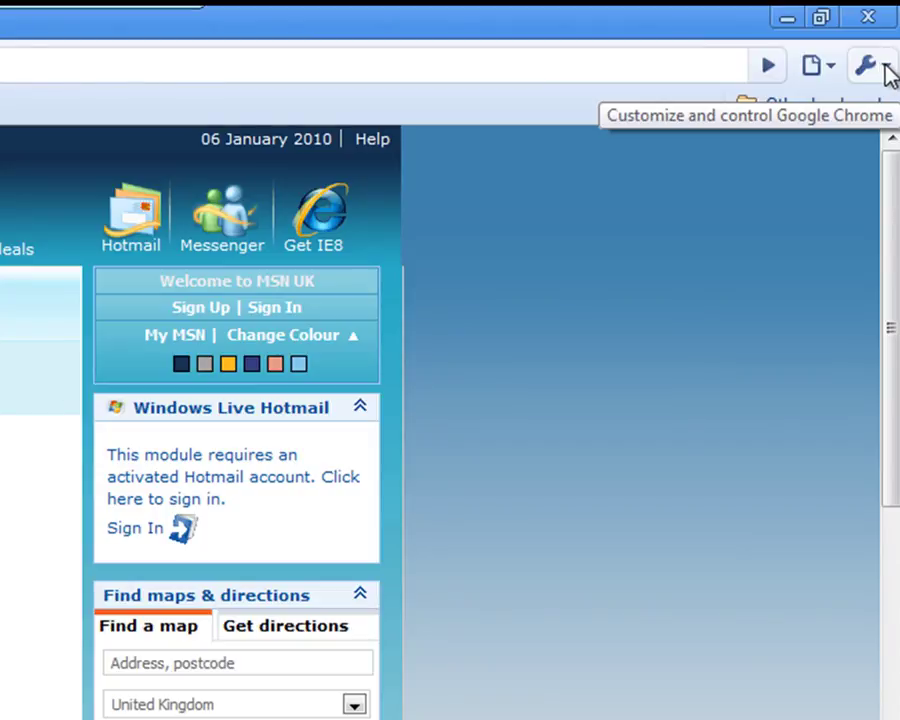
{"action": "left_click", "coordinate": [886, 70]}
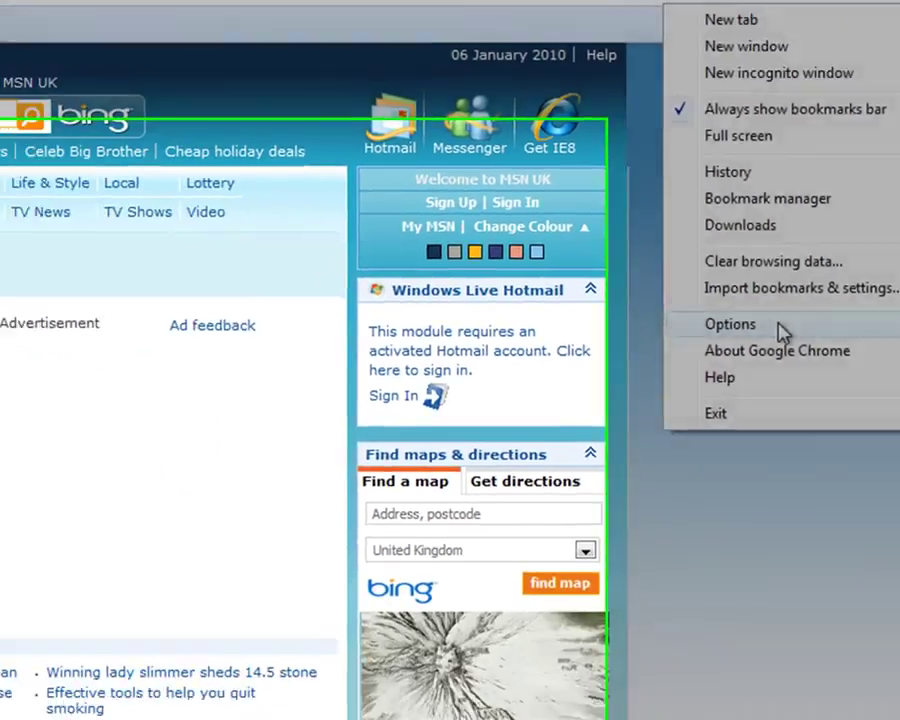
{"action": "left_click", "coordinate": [580, 455]}
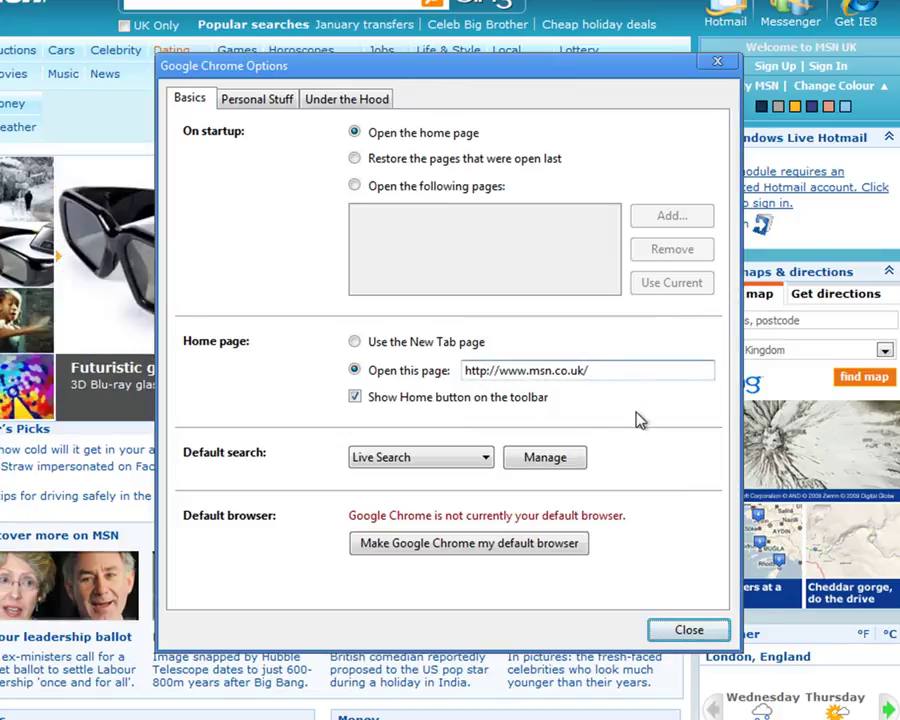
{"action": "key", "text": "BackSpace"}
{"action": "key", "text": "BackSpace"}
{"action": "key", "text": "BackSpace"}
{"action": "key", "text": "BackSpace"}
{"action": "key", "text": "BackSpace"}
{"action": "key", "text": "BackSpace"}
{"action": "key", "text": "BackSpace"}
{"action": "key", "text": "BackSpace"}
{"action": "key", "text": "BackSpace"}
{"action": "key", "text": "BackSpace"}
{"action": "key", "text": "BackSpace"}
{"action": "key", "text": "BackSpace"}
{"action": "key", "text": "BackSpace"}
{"action": "key", "text": "BackSpace"}
{"action": "key", "text": "BackSpace"}
{"action": "key", "text": "BackSpace"}
{"action": "key", "text": "BackSpace"}
{"action": "key", "text": "BackSpace"}
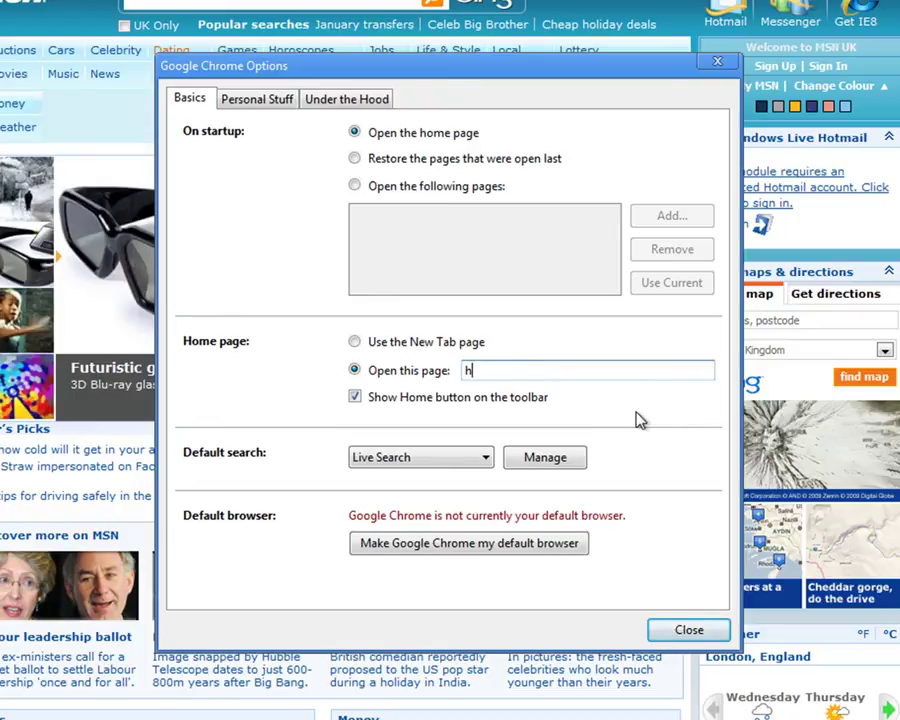
{"action": "type", "text": "www.google.co.uk"}
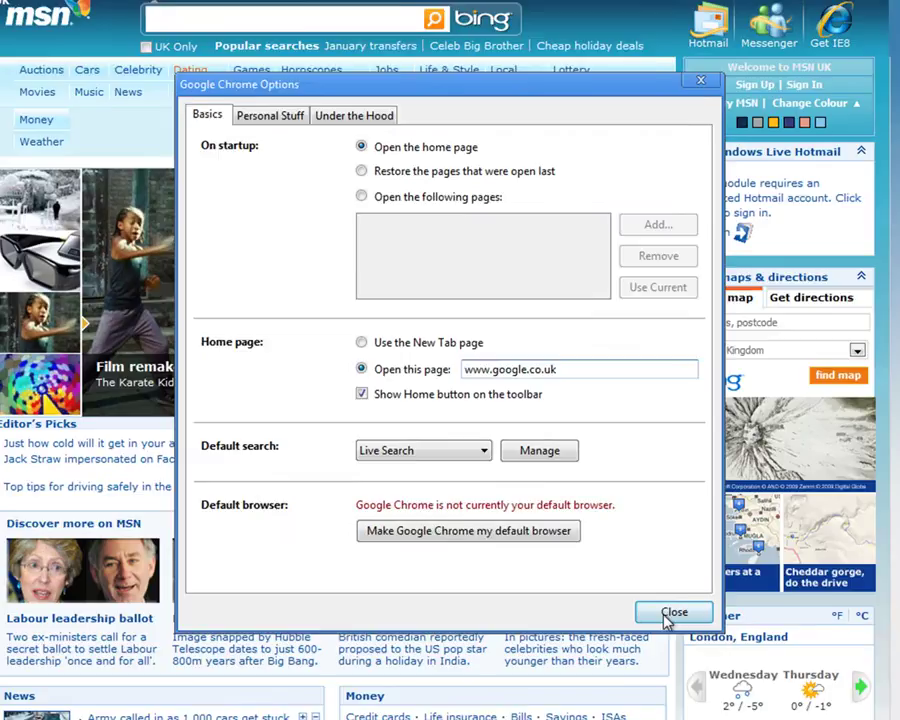
{"action": "left_click", "coordinate": [668, 615]}
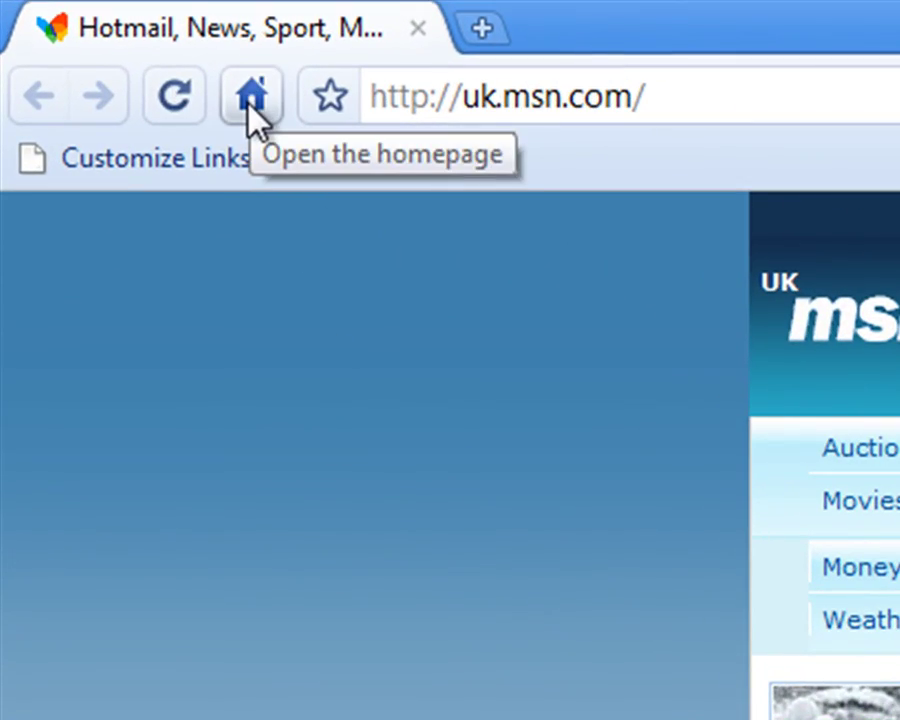
{"action": "left_click", "coordinate": [251, 103]}
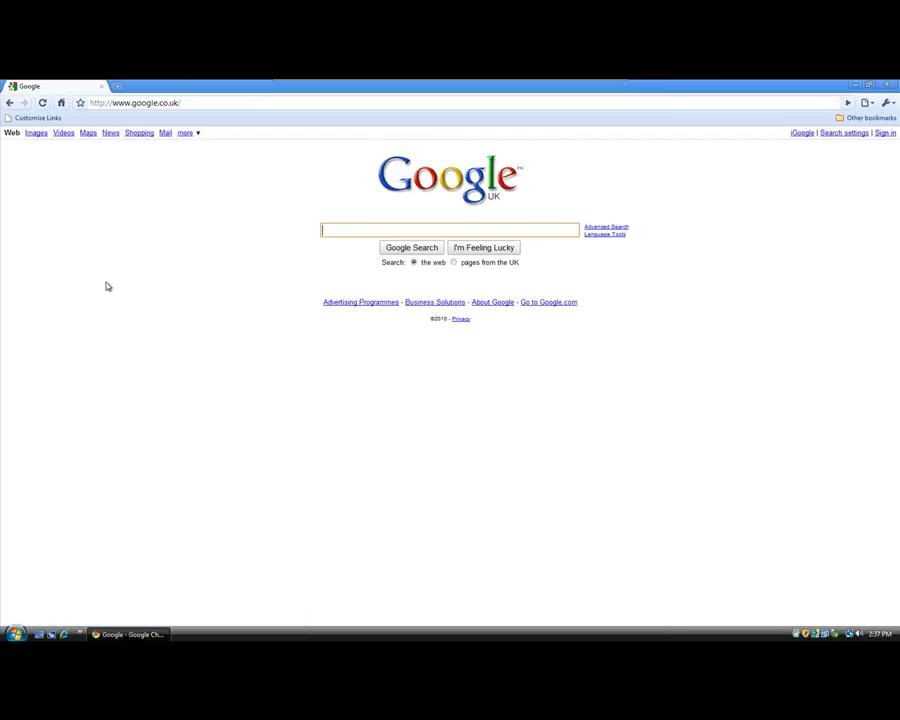